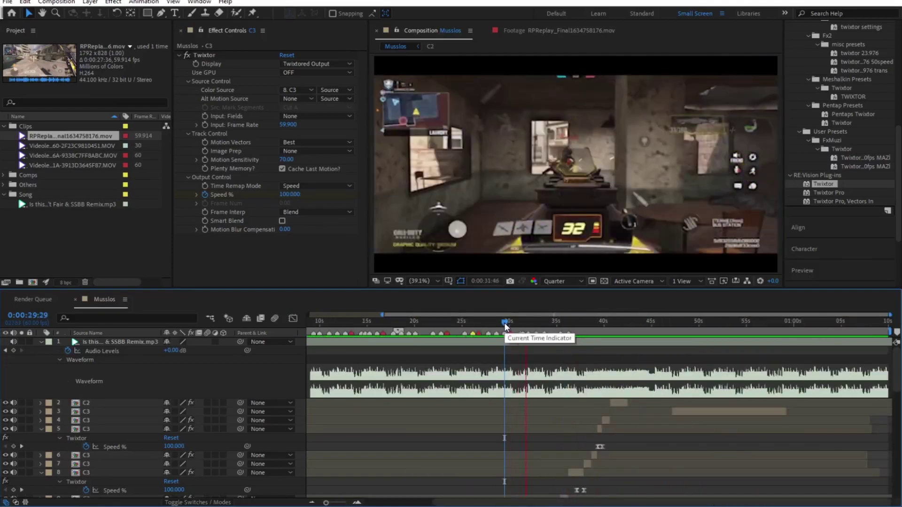
# Move the current time to the start of the All sharingan.mp4 overlay layer
pyautogui.click(369, 323)
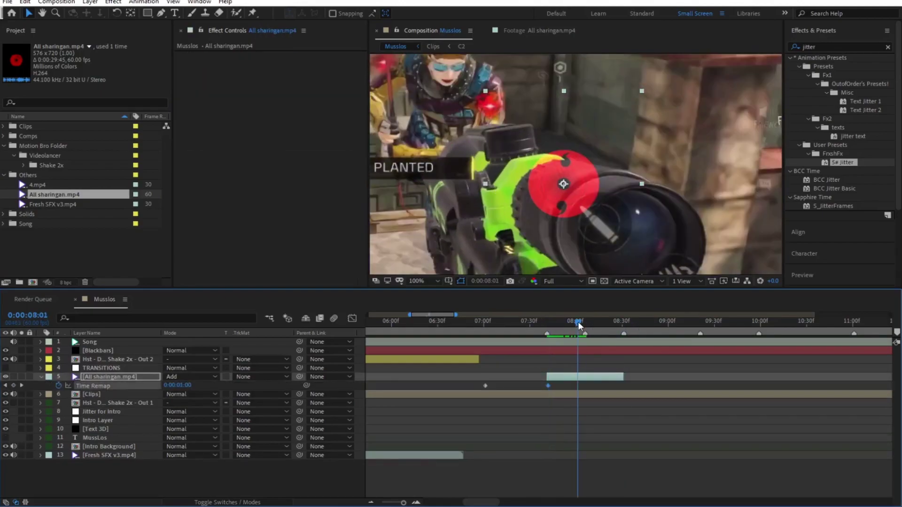
pyautogui.moveTo(579, 326); pyautogui.dragTo(548, 326)
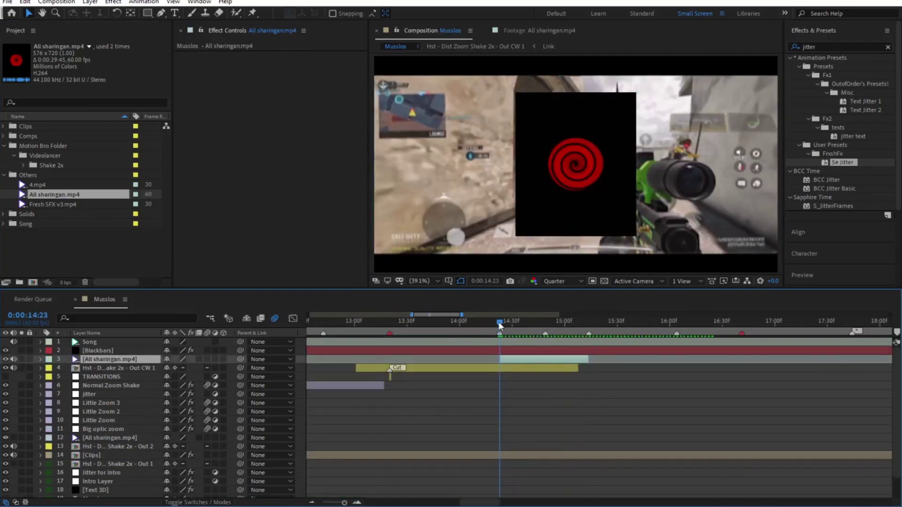
# Animate the position of the second All sharingan.mp4 overlay frame by frame from 0:00:14:23 so it follows the sniper scope
pyautogui.scroll(5, 615, 209)
pyautogui.press('p')
pyautogui.press('pagedown')
pyautogui.moveTo(614, 209)
pyautogui.mouseDown()
pyautogui.moveTo(665, 207)
pyautogui.moveTo(679, 227)
pyautogui.moveTo(657, 237)
pyautogui.mouseUp()
pyautogui.press('pagedown')
pyautogui.press('pagedown')
pyautogui.press('pagedown')
pyautogui.press('pagedown')
pyautogui.moveTo(731, 224); pyautogui.dragTo(734, 226)
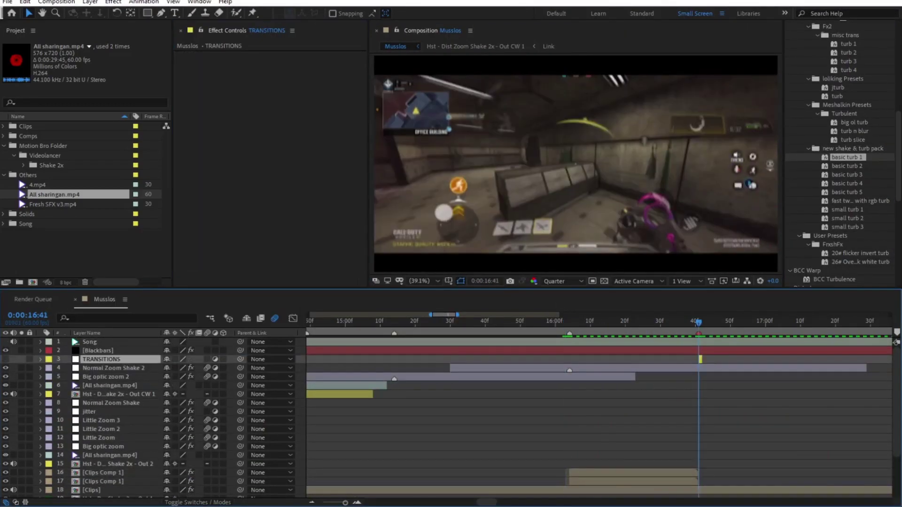
pyautogui.press(';')
pyautogui.click(312, 324)
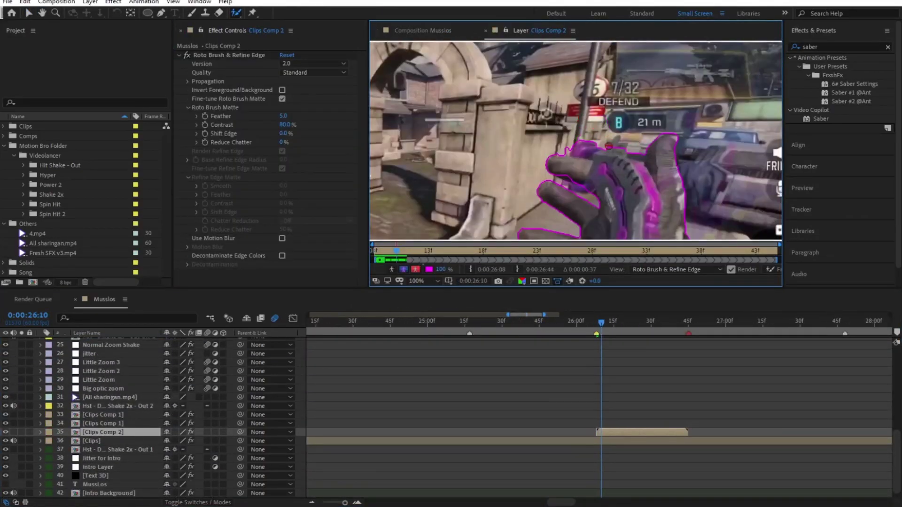
# Check the Roto Brush outline around the gloved hand in the Clips Comp 2 layer
pyautogui.press(',')
pyautogui.press(',')
pyautogui.press(',')
pyautogui.press(',')
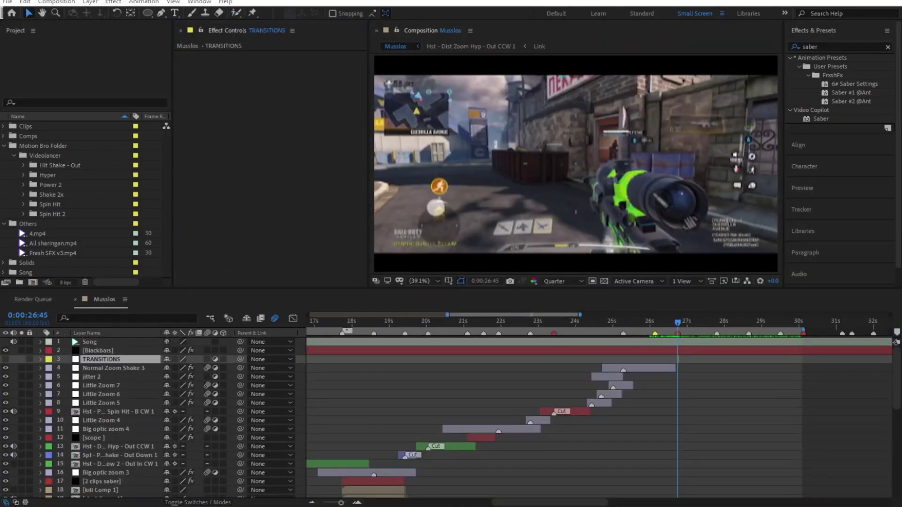
# Open the upper Clips layer for rotoscoping at 0:00:27:48 and freeze the Roto Brush matte around the character in the scope
pyautogui.moveTo(312, 325); pyautogui.dragTo(542, 328)
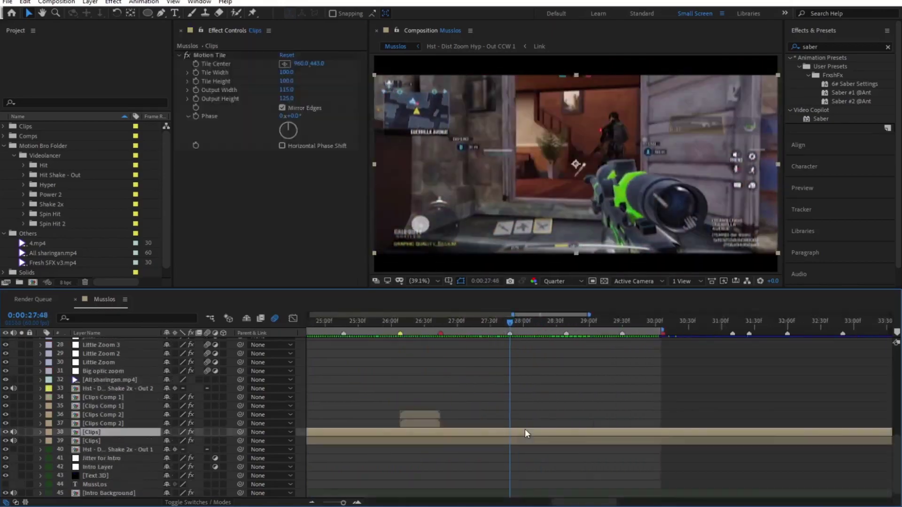
pyautogui.doubleClick(525, 430)
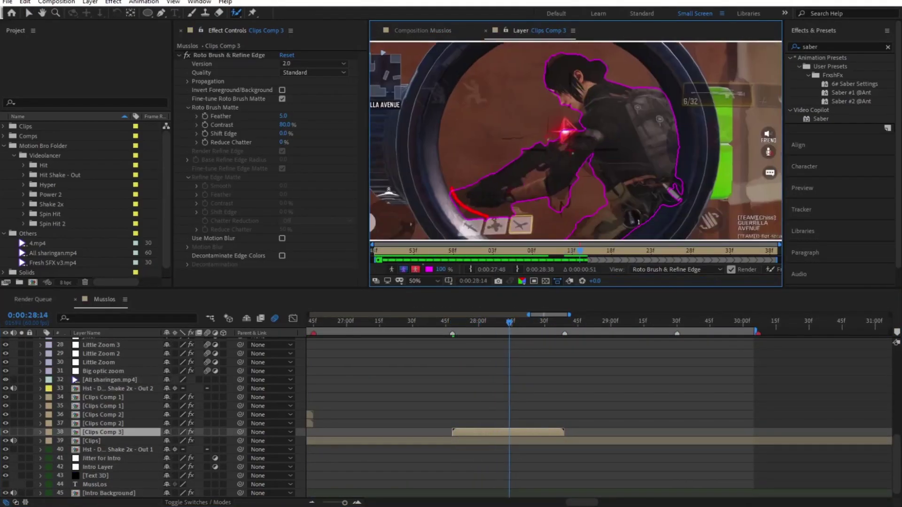
pyautogui.click(770, 269)
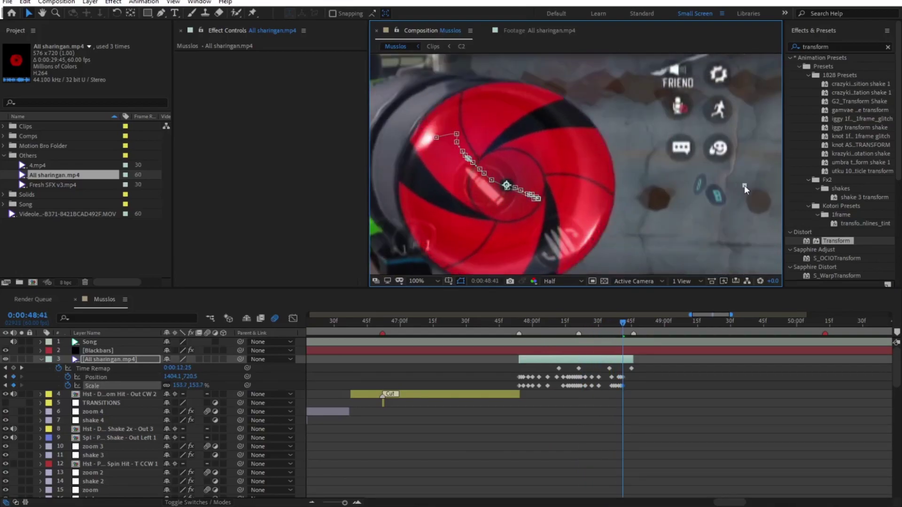
# Open the Graph Editor for the Scale keyframes of the zoom 5 layer's Transform effect
pyautogui.scroll(-1, 704, 187)
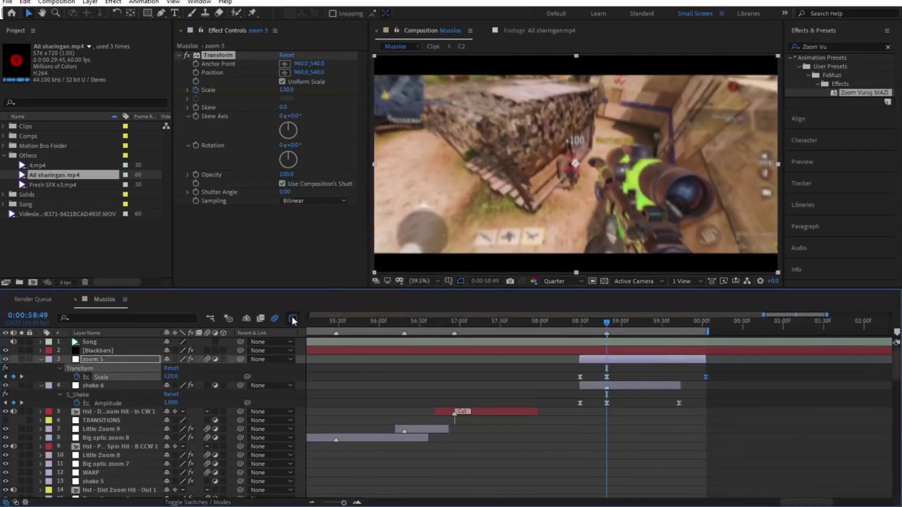
pyautogui.click(293, 320)
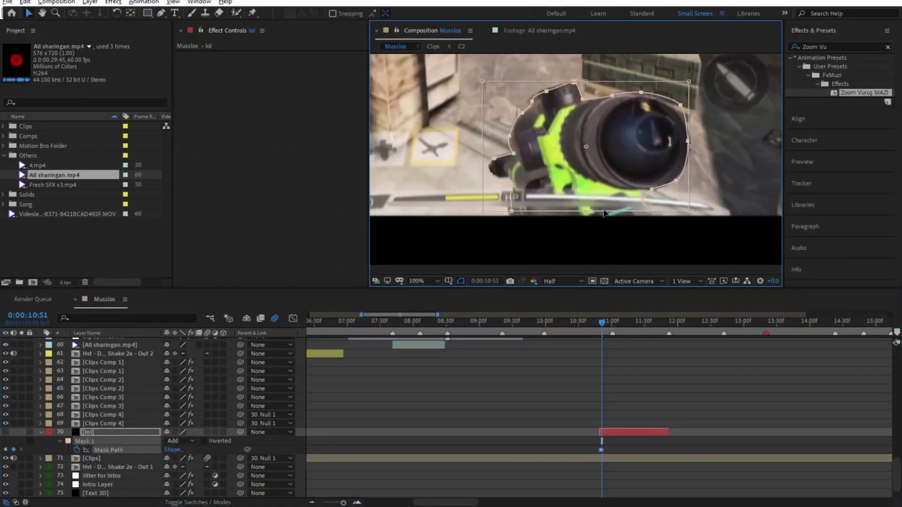
# Animate the lol layer's Mask Path frame by frame from 0:00:10:51 to 0:00:10:58 so it follows the sniper rifle
pyautogui.press('pagedown')
pyautogui.press('pagedown')
pyautogui.press('pagedown')
pyautogui.press('pagedown')
pyautogui.press('pagedown')
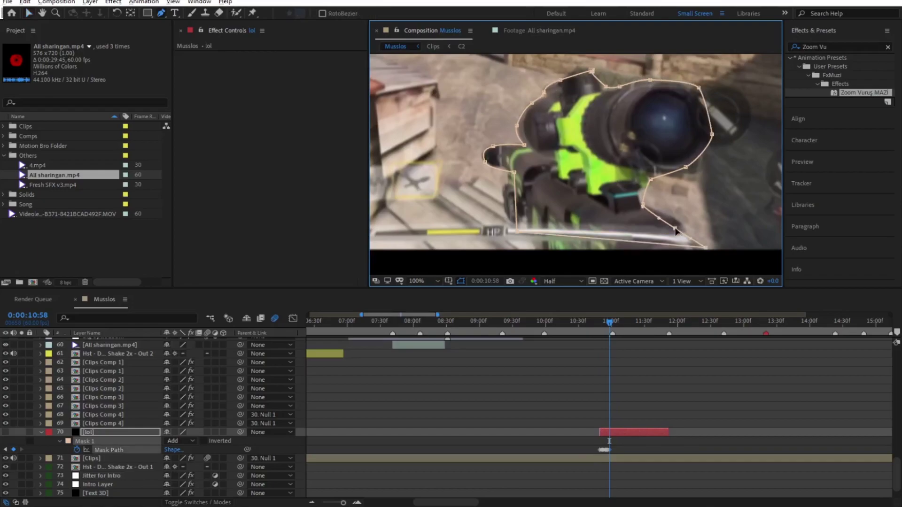
pyautogui.scroll(1, 514, 179)
pyautogui.scroll(-1, 671, 162)
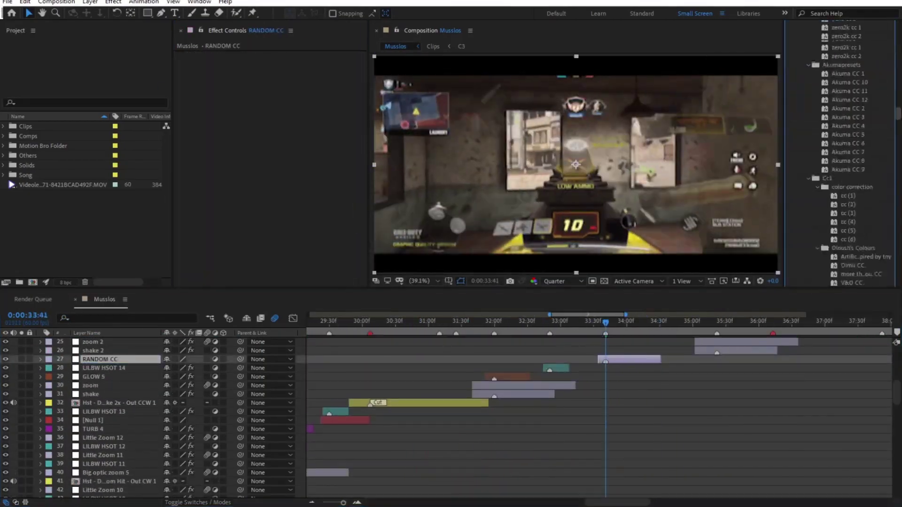
# Rename the turbulence adjustment layer starting at 0:00:38:41 as NEWTURB 2
pyautogui.press('Return')
pyautogui.write('NEWTURB 2')
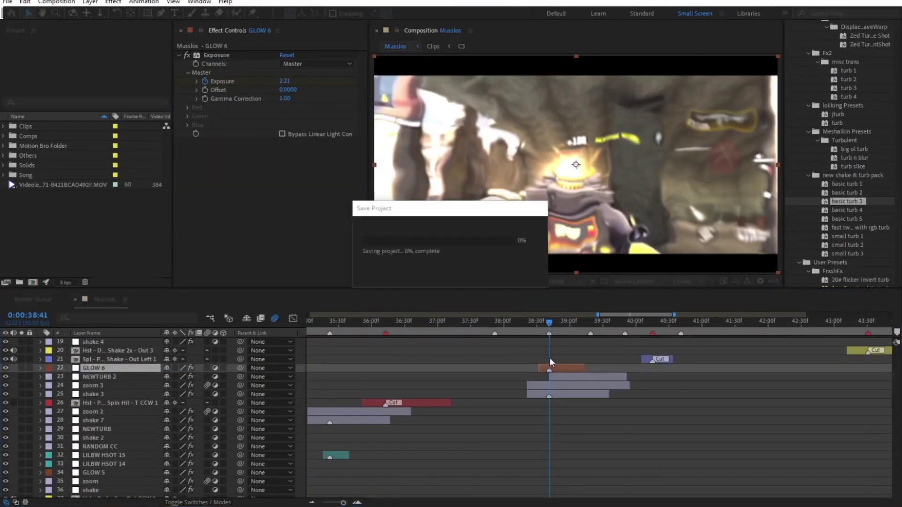